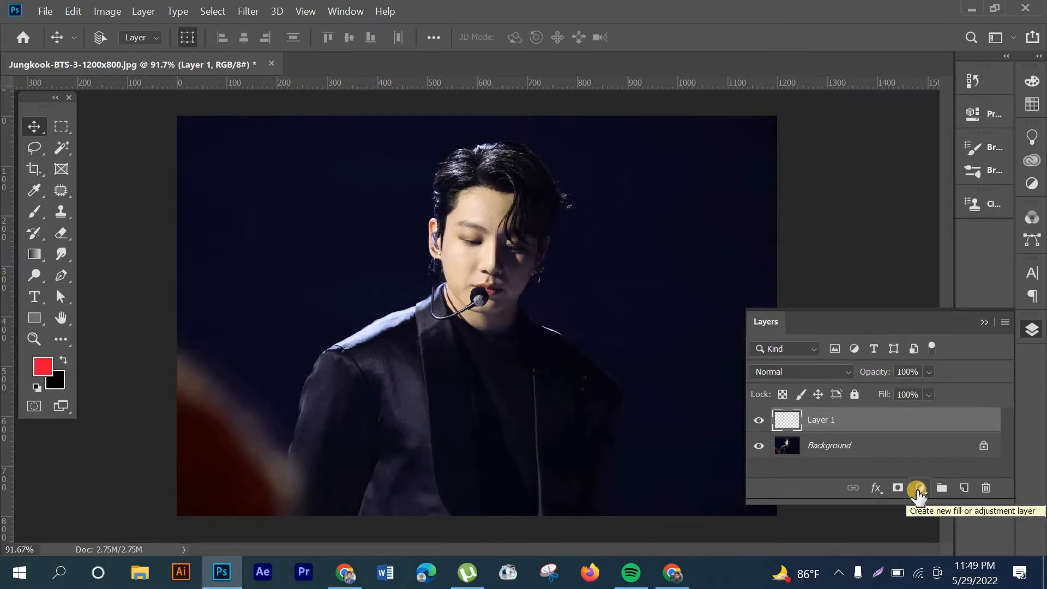
Add a Gradient fill layer over the photo and rotate its linear gradient to an angle of 177.94°
{"action": "left_click", "coordinate": [919, 490]}
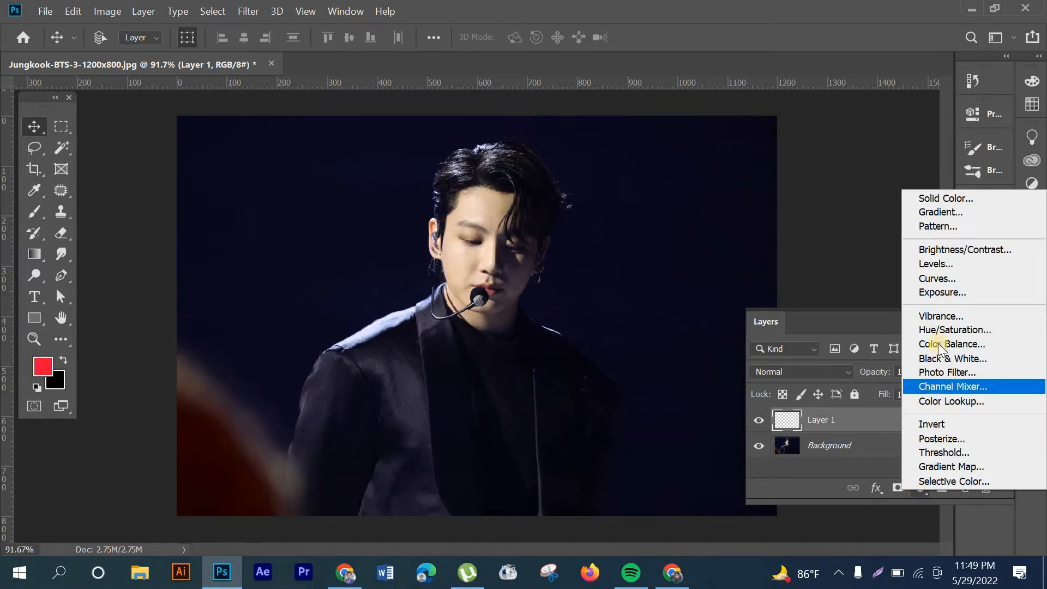
{"action": "left_click", "coordinate": [925, 211]}
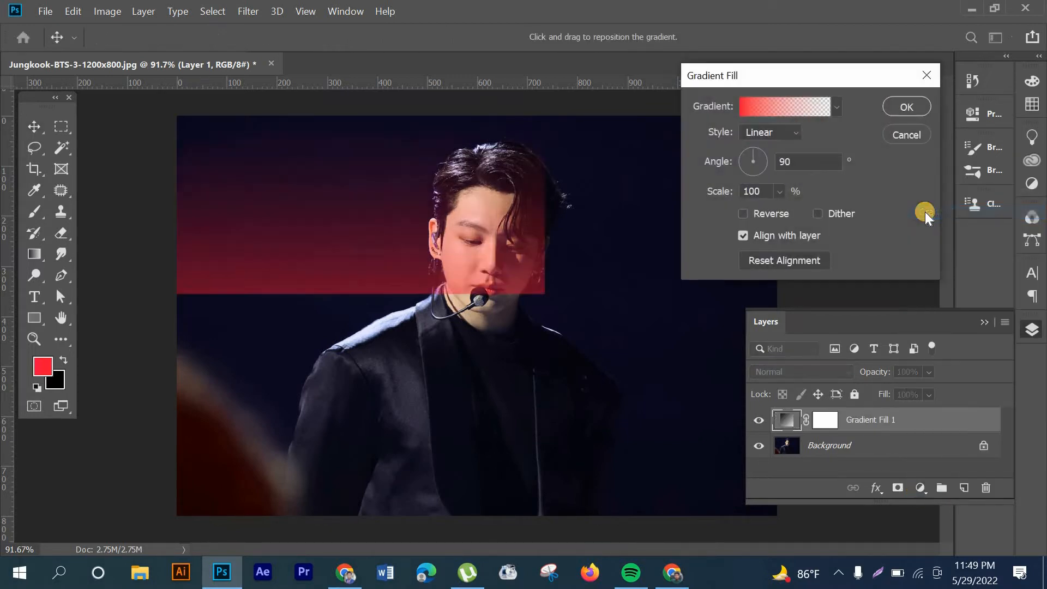
{"action": "left_click_drag", "start_coordinate": [804, 74], "coordinate": [857, 68]}
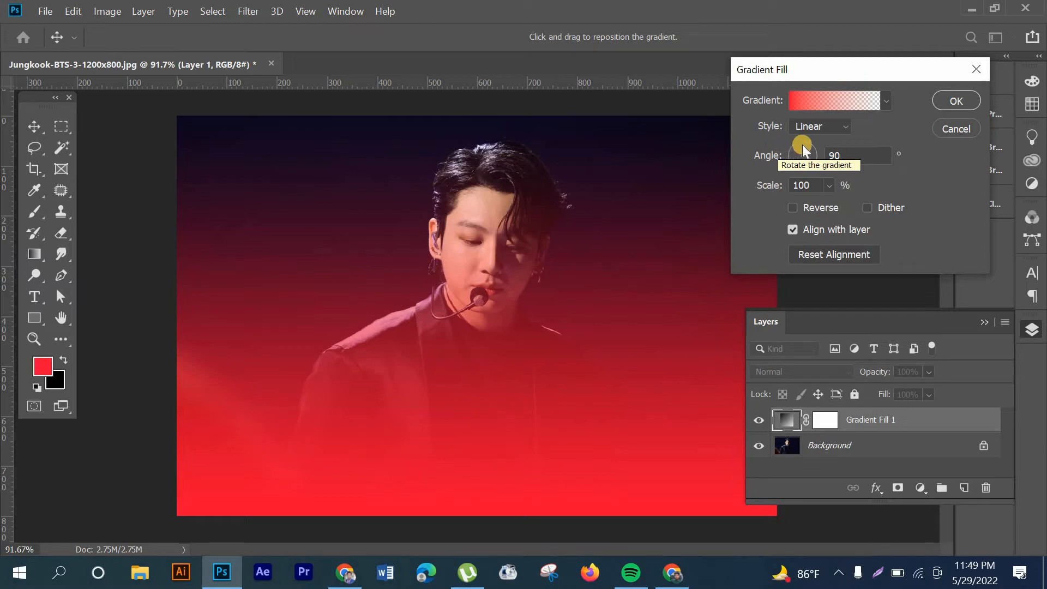
{"action": "left_click_drag", "start_coordinate": [804, 146], "coordinate": [796, 158]}
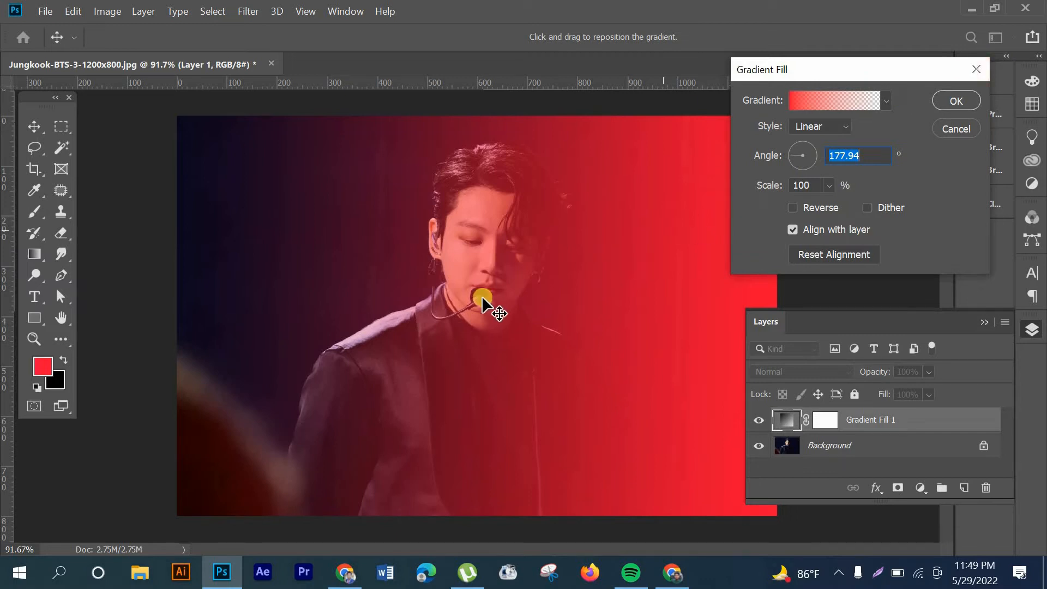
Open the fill's gradient for editing and apply the Foreground to Transparent preset
{"action": "left_click", "coordinate": [834, 104]}
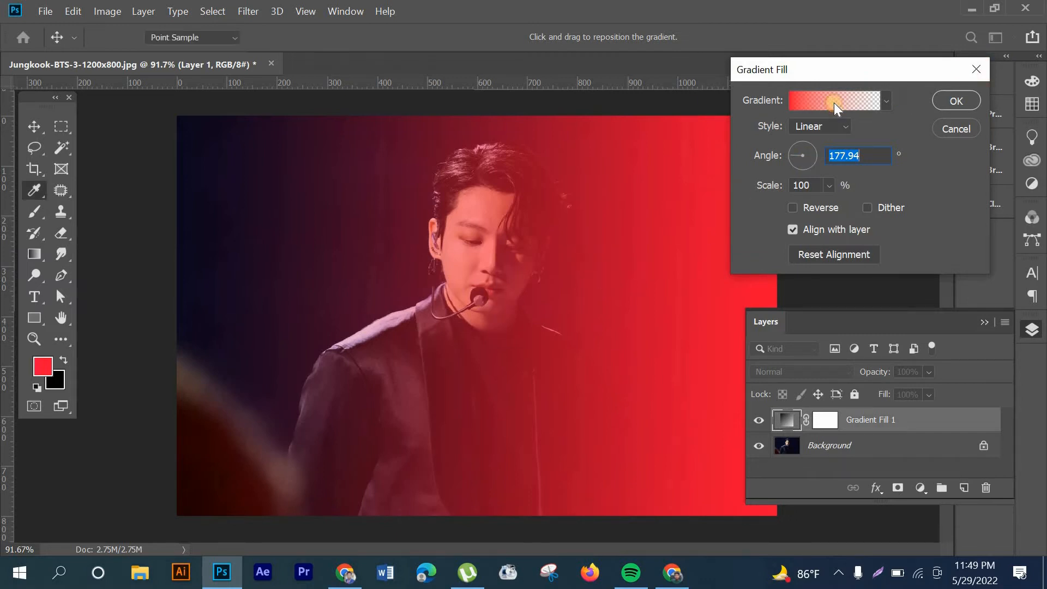
{"action": "left_click", "coordinate": [747, 128]}
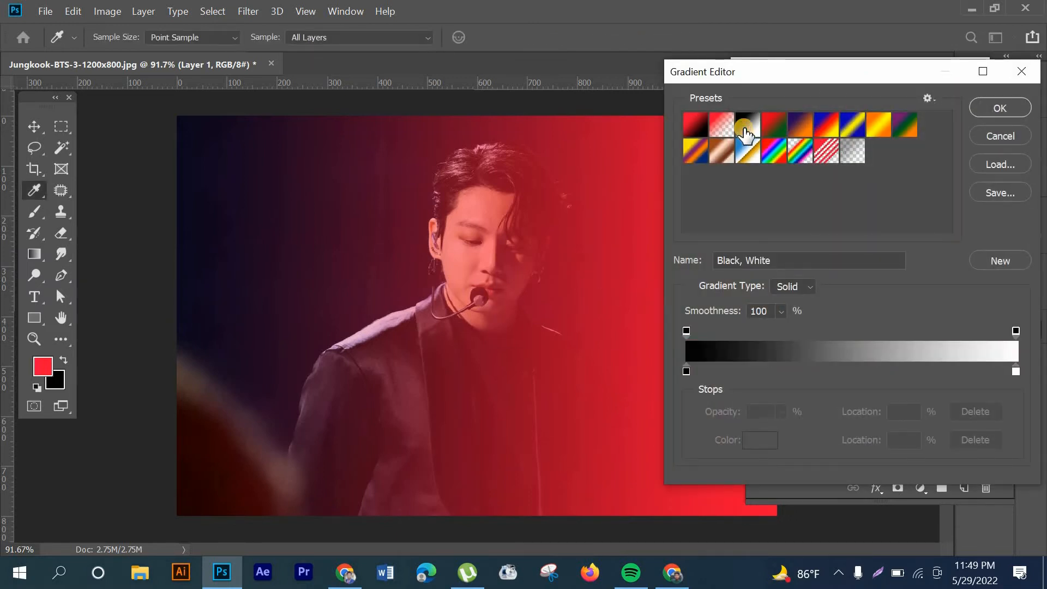
{"action": "left_click_drag", "start_coordinate": [770, 74], "coordinate": [730, 73]}
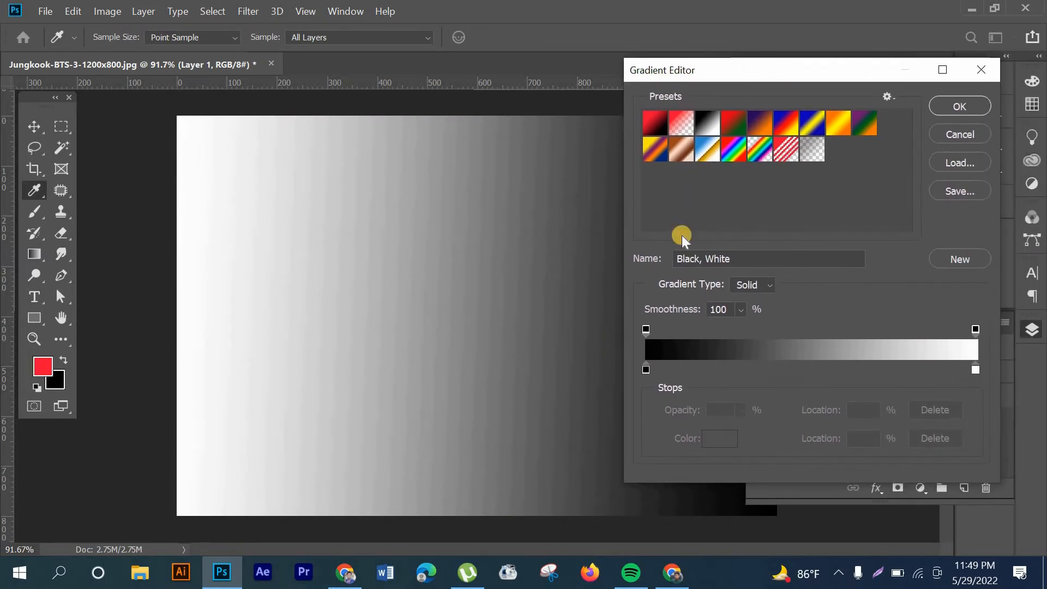
{"action": "left_click", "coordinate": [682, 122]}
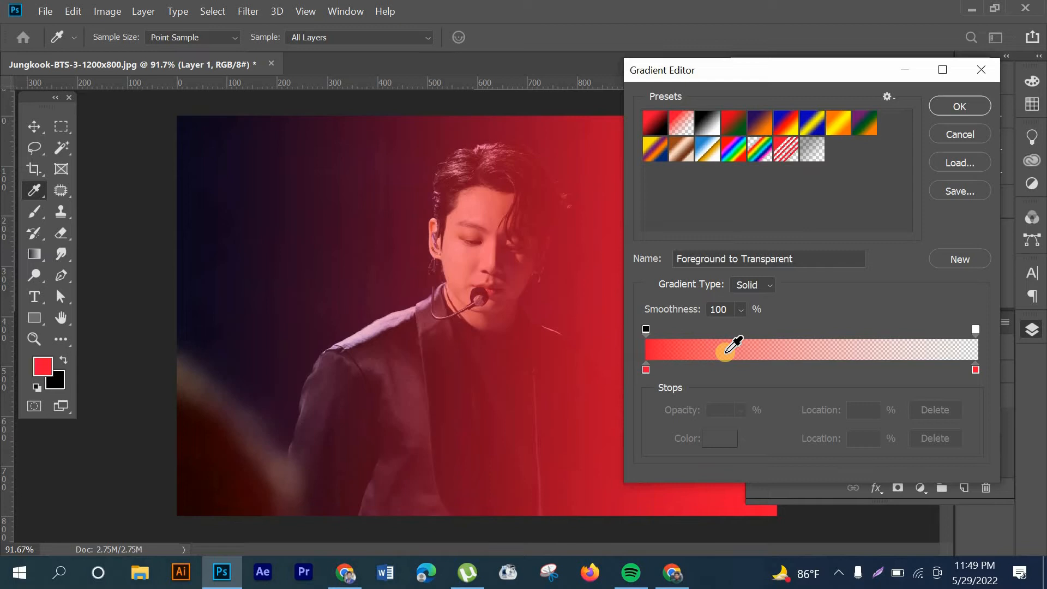
Move the gradient's opaque stop to 45% and its transparent stop to 57%, with the midpoint at 46%, and apply the fill
{"action": "left_click", "coordinate": [646, 330]}
{"action": "left_click_drag", "start_coordinate": [648, 331], "coordinate": [795, 341]}
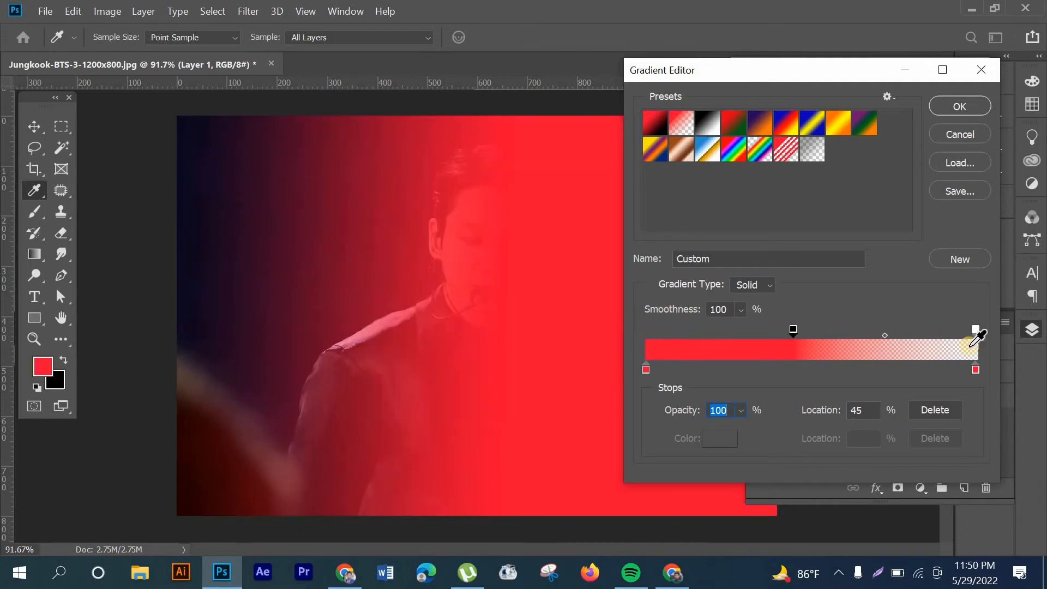
{"action": "left_click_drag", "start_coordinate": [974, 328], "coordinate": [800, 328]}
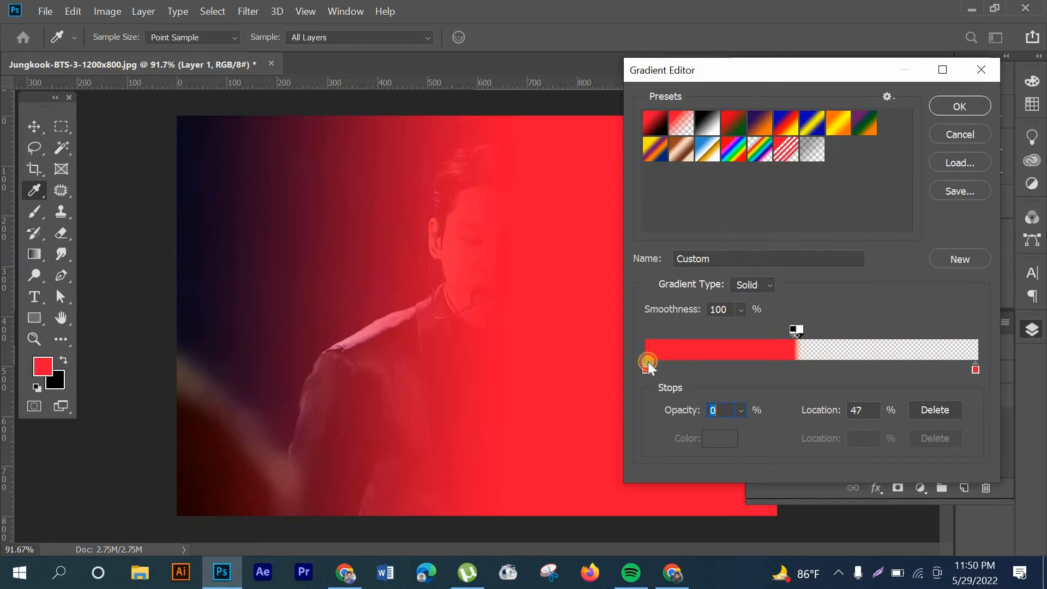
{"action": "left_click_drag", "start_coordinate": [796, 329], "coordinate": [863, 330]}
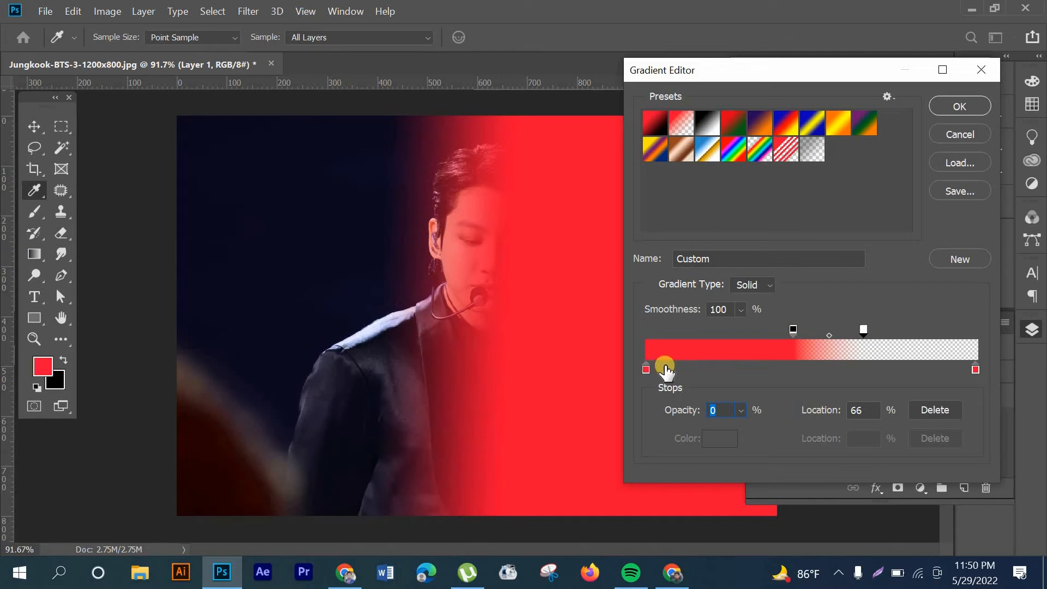
{"action": "left_click_drag", "start_coordinate": [863, 330], "coordinate": [840, 300]}
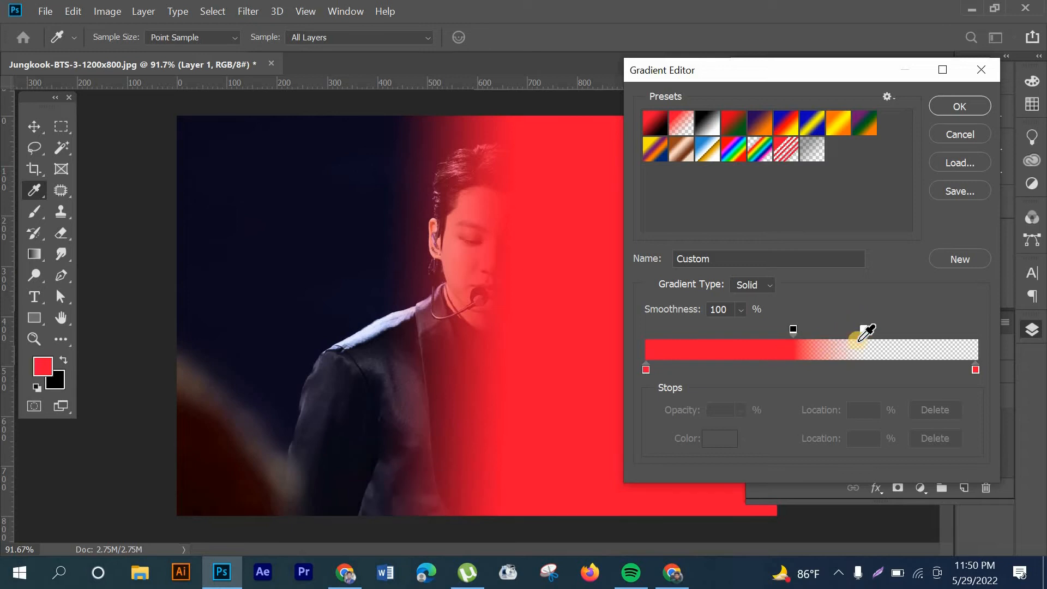
{"action": "left_click_drag", "start_coordinate": [862, 332], "coordinate": [834, 330]}
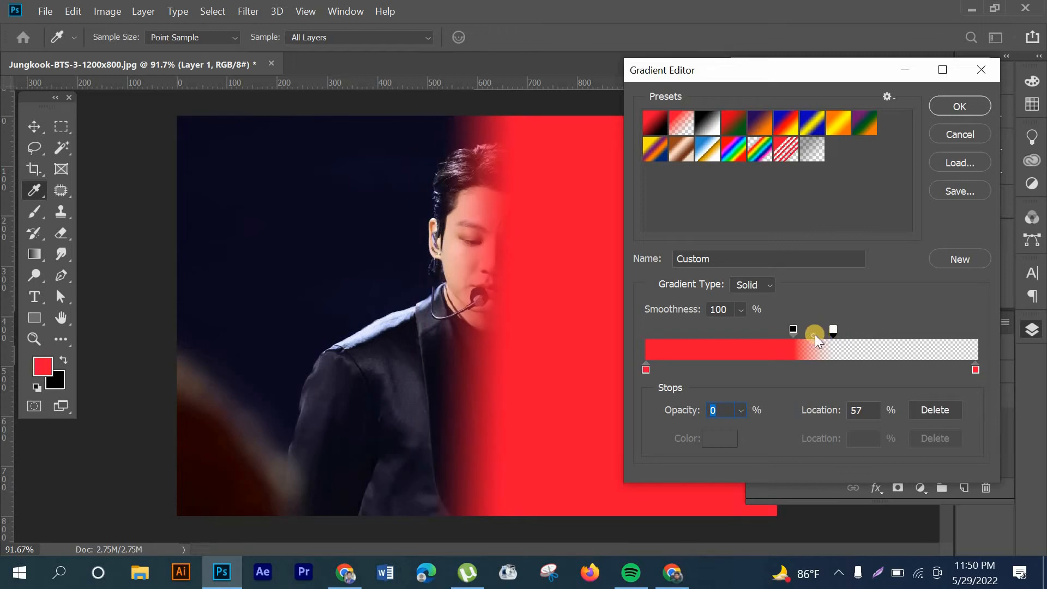
{"action": "left_click_drag", "start_coordinate": [811, 335], "coordinate": [812, 335]}
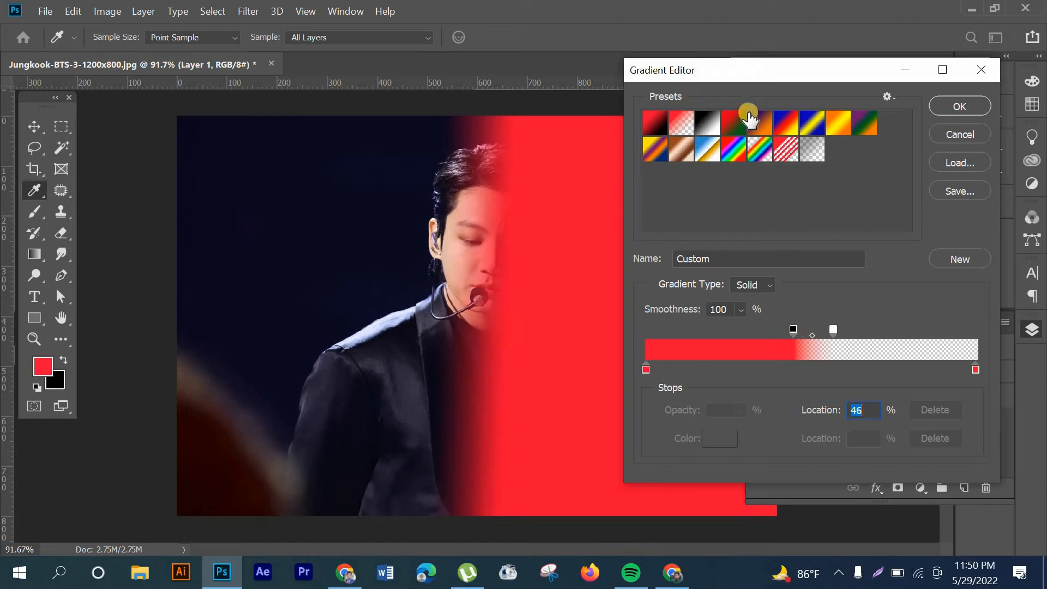
{"action": "left_click_drag", "start_coordinate": [754, 67], "coordinate": [793, 81]}
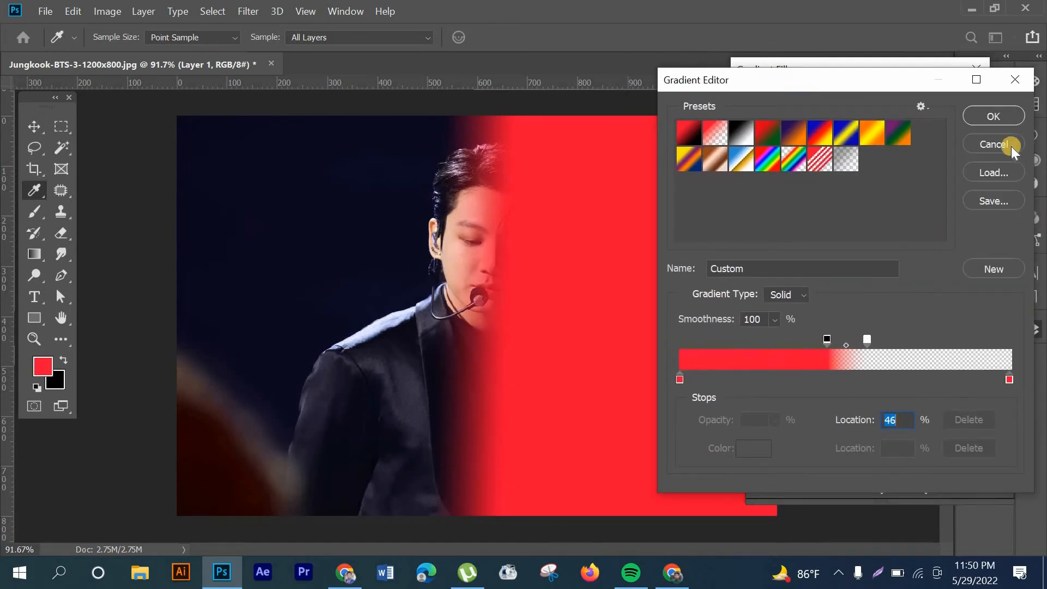
{"action": "left_click", "coordinate": [996, 115]}
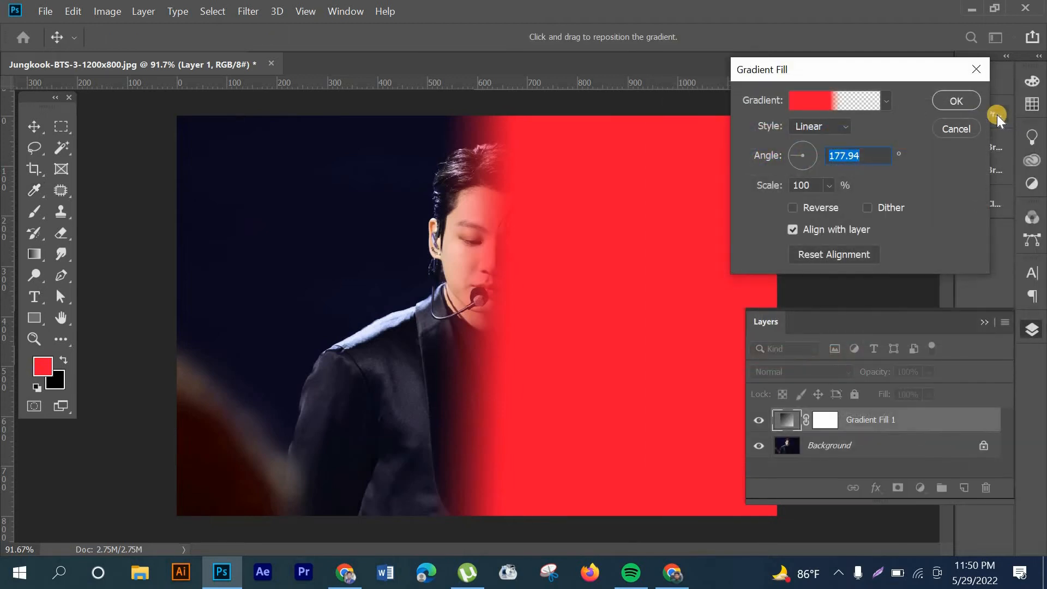
{"action": "left_click_drag", "start_coordinate": [912, 66], "coordinate": [906, 75]}
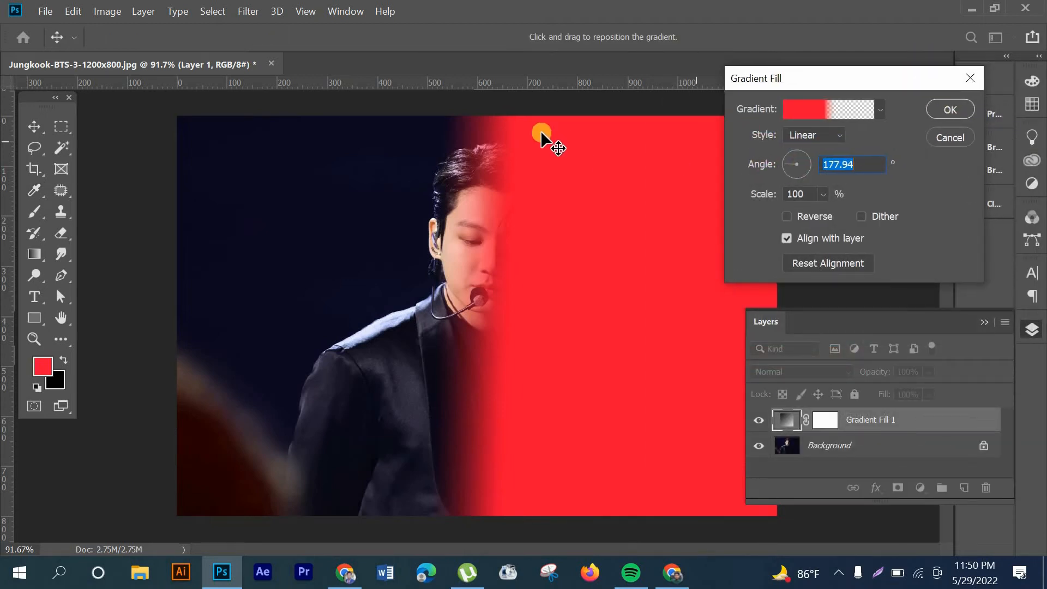
{"action": "left_click", "coordinate": [937, 106]}
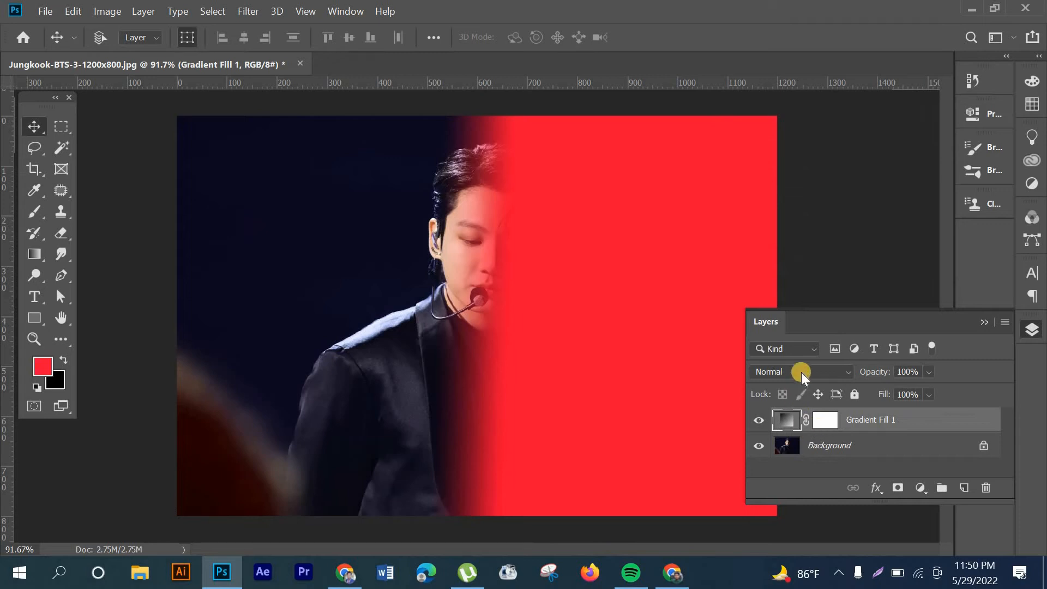
Set the gradient fill layer's blend mode to Overlay and duplicate the layer
{"action": "left_click", "coordinate": [801, 372]}
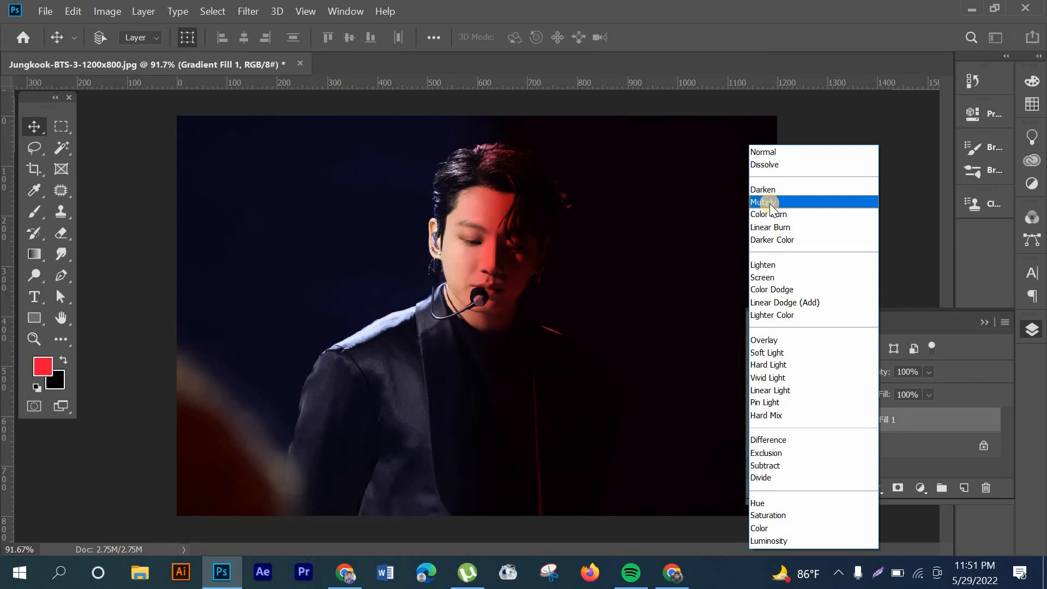
{"action": "left_click", "coordinate": [766, 342]}
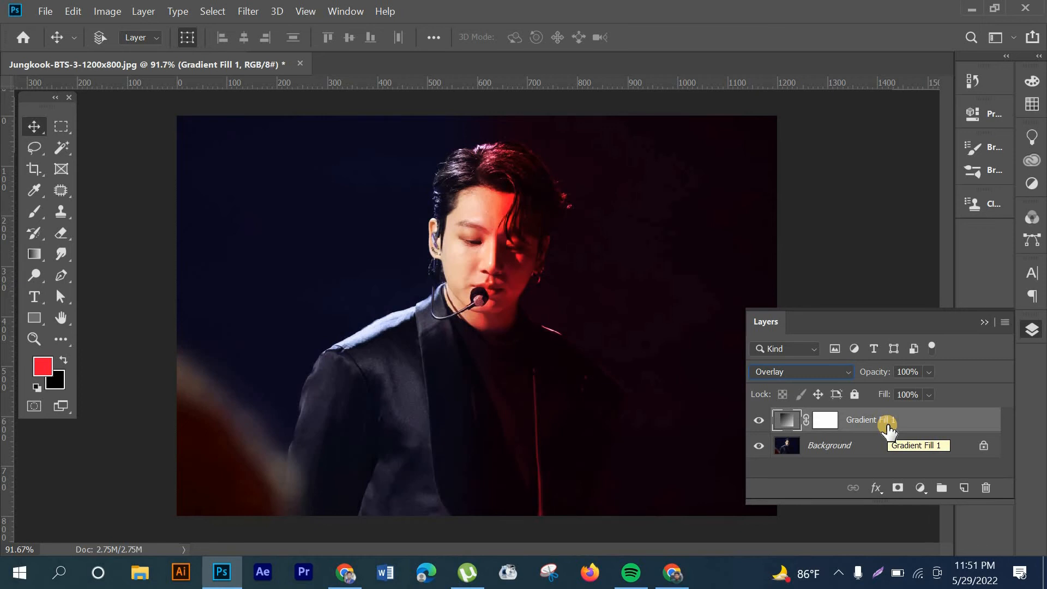
{"action": "key", "text": "ctrl+j"}
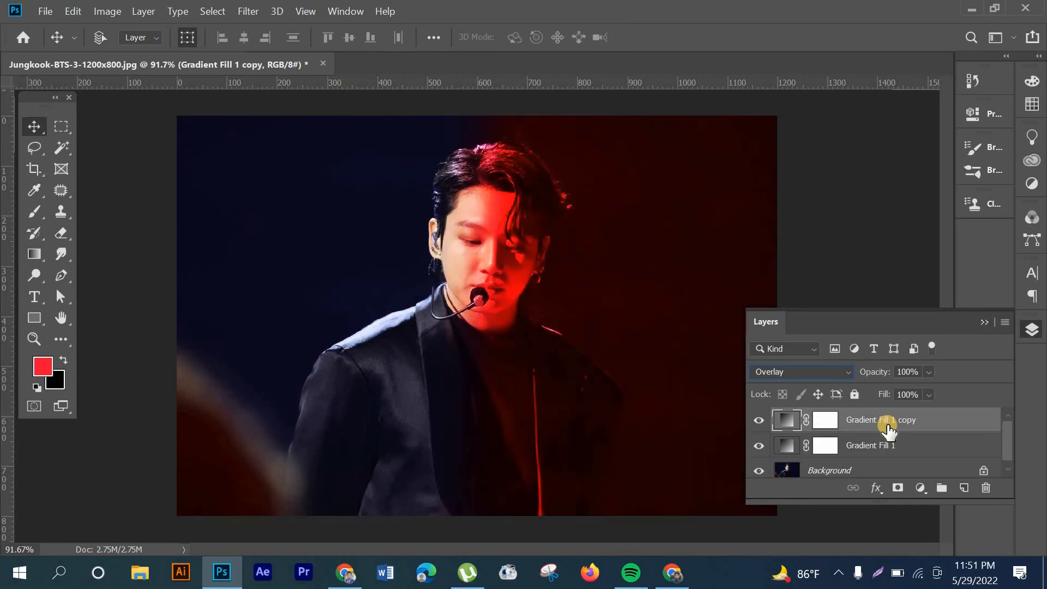
Rotate the duplicated fill layer's gradient to an angle of 3.72° so it covers the opposite side of the photo
{"action": "double_click", "coordinate": [787, 423]}
{"action": "left_click_drag", "start_coordinate": [845, 74], "coordinate": [855, 68]}
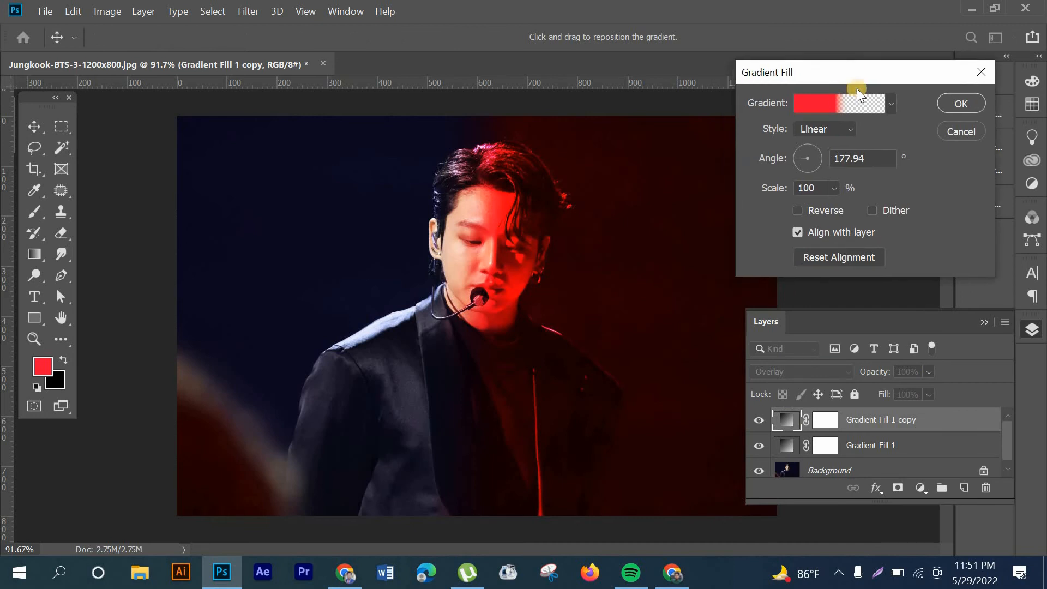
{"action": "left_click_drag", "start_coordinate": [794, 158], "coordinate": [820, 158]}
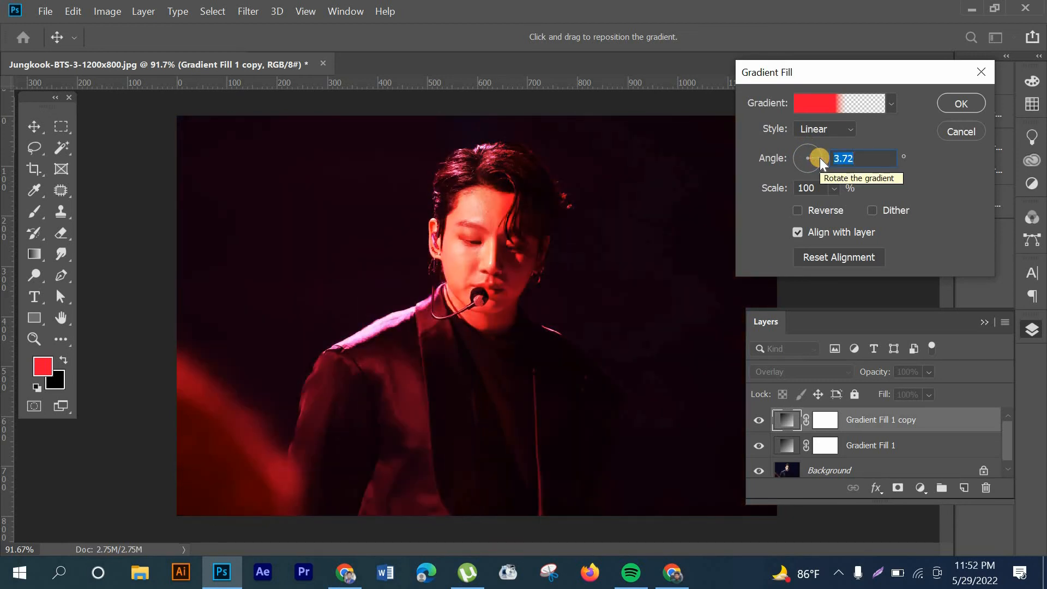
Change the duplicated gradient's starting colour stop at 0% to blue 0c01e3 and apply the fill
{"action": "left_click", "coordinate": [819, 106]}
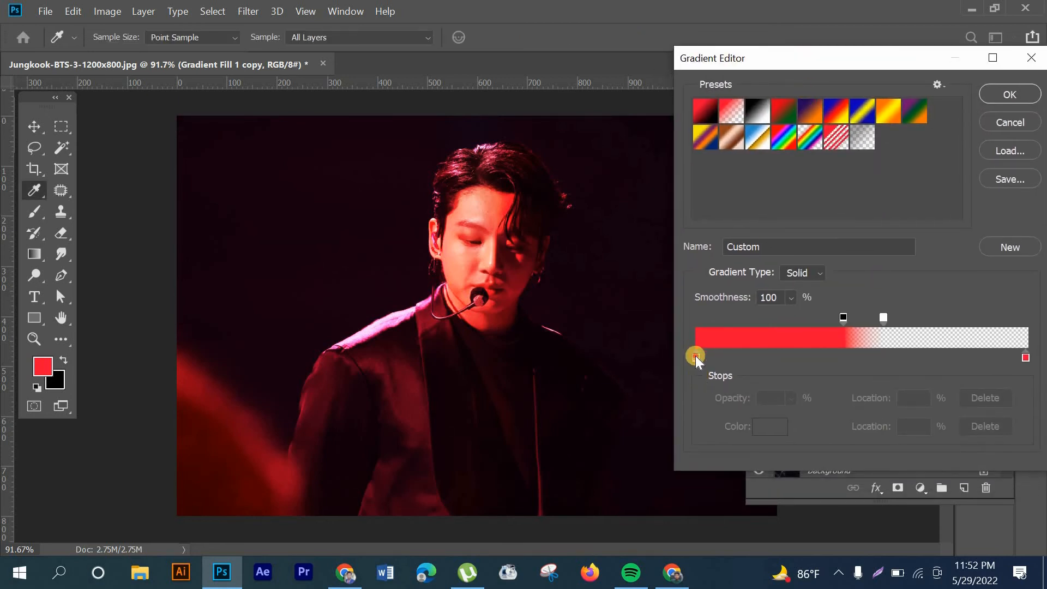
{"action": "double_click", "coordinate": [696, 357]}
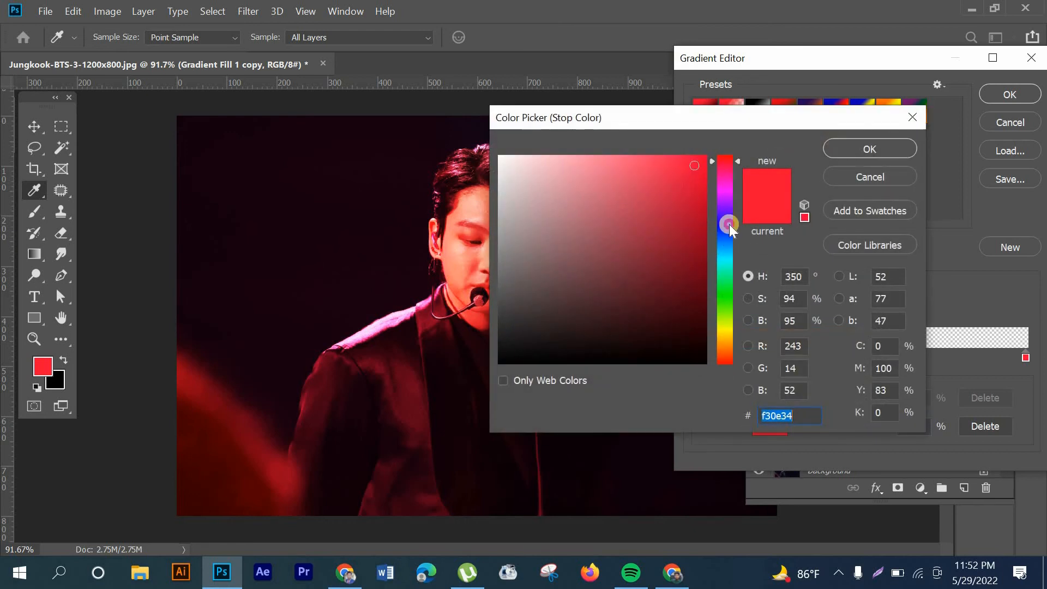
{"action": "left_click", "coordinate": [728, 223]}
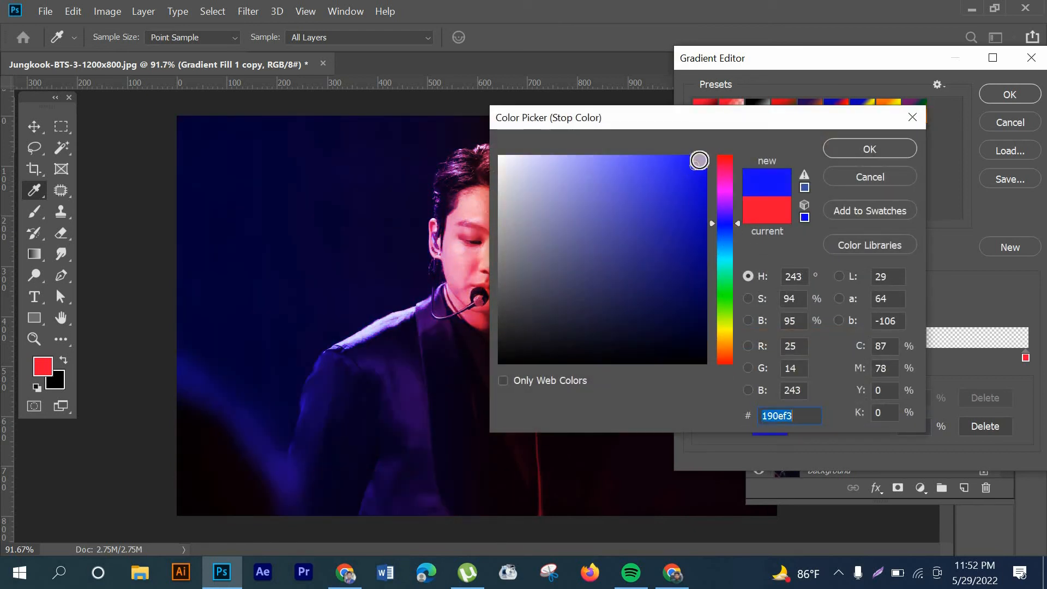
{"action": "mouse_move", "coordinate": [698, 168]}
{"action": "left_mouse_down"}
{"action": "mouse_move", "coordinate": [705, 161]}
{"action": "mouse_move", "coordinate": [704, 183]}
{"action": "left_mouse_up"}
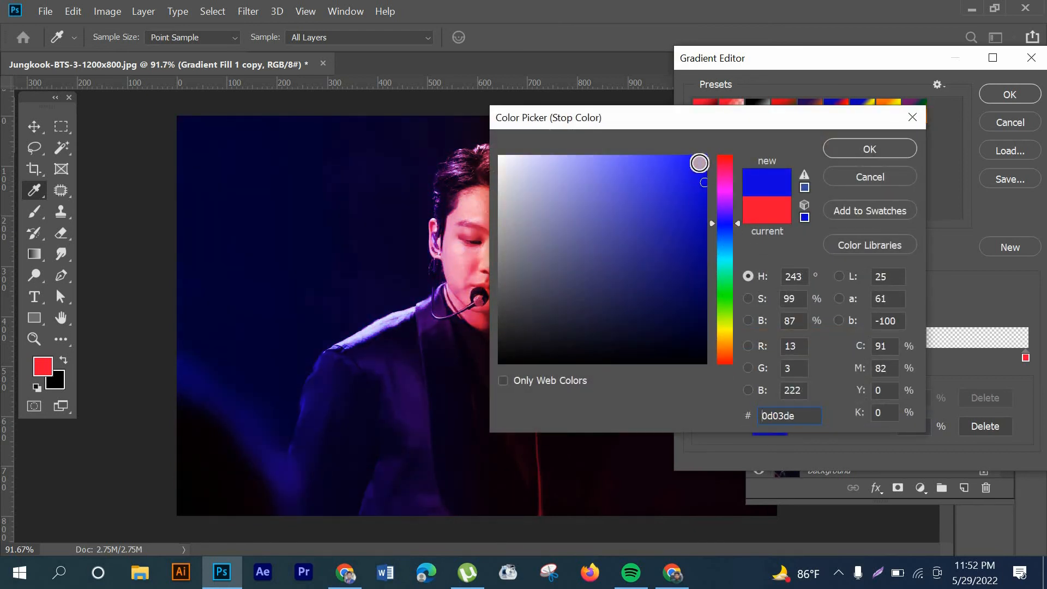
{"action": "left_click", "coordinate": [700, 164]}
{"action": "left_click_drag", "start_coordinate": [699, 257], "coordinate": [699, 311]}
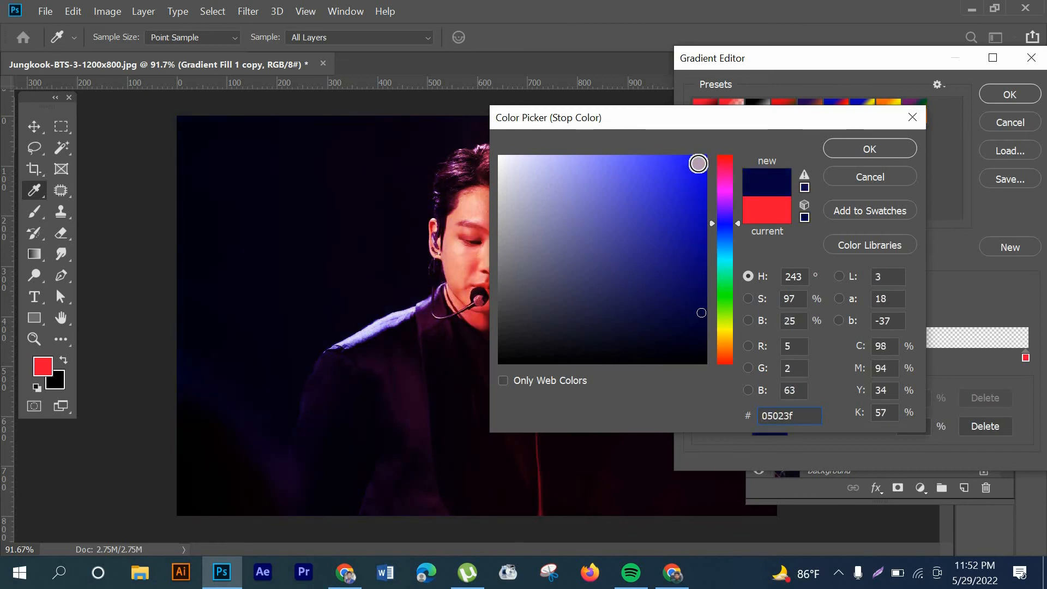
{"action": "left_click", "coordinate": [701, 162]}
{"action": "left_click", "coordinate": [702, 199]}
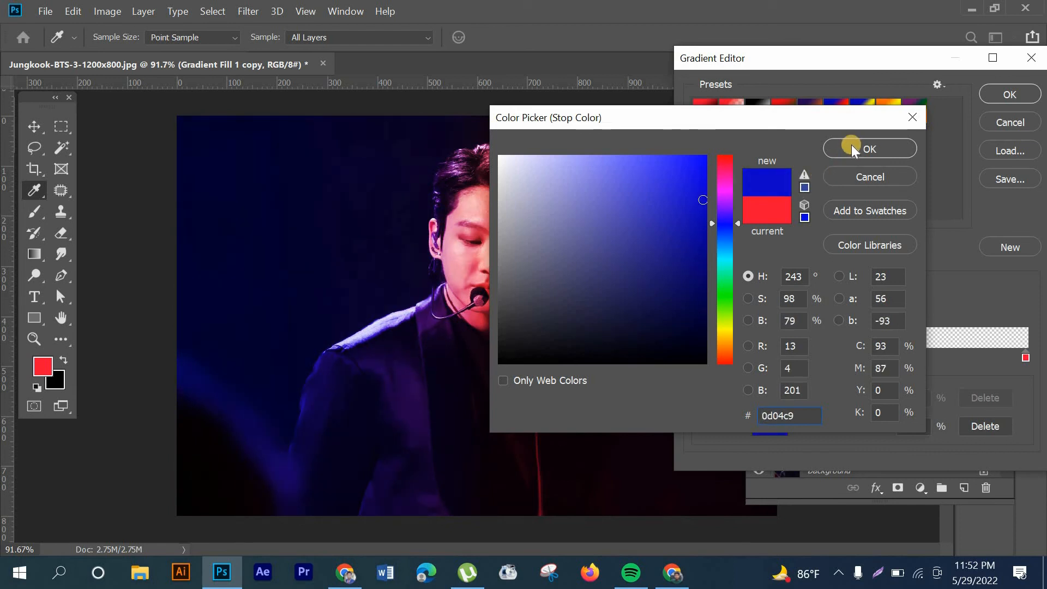
{"action": "left_click", "coordinate": [713, 175]}
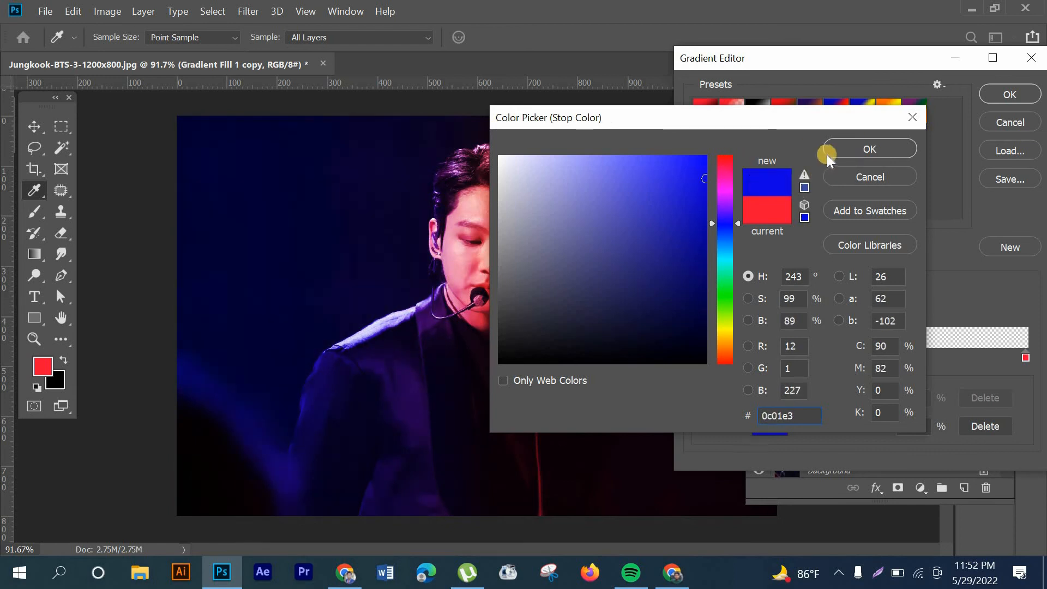
{"action": "left_click", "coordinate": [854, 145]}
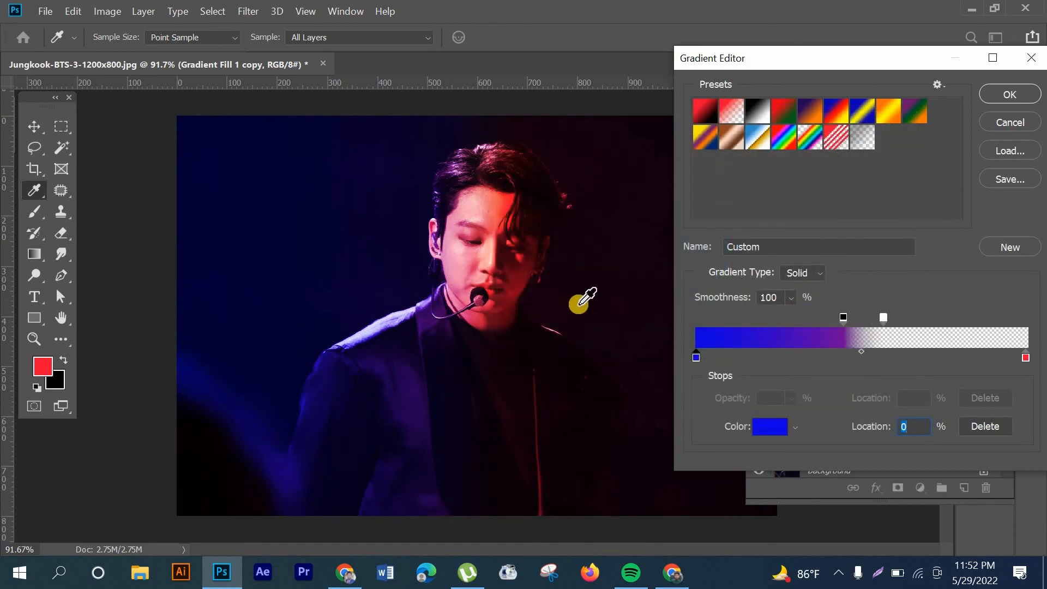
{"action": "left_click", "coordinate": [1001, 96]}
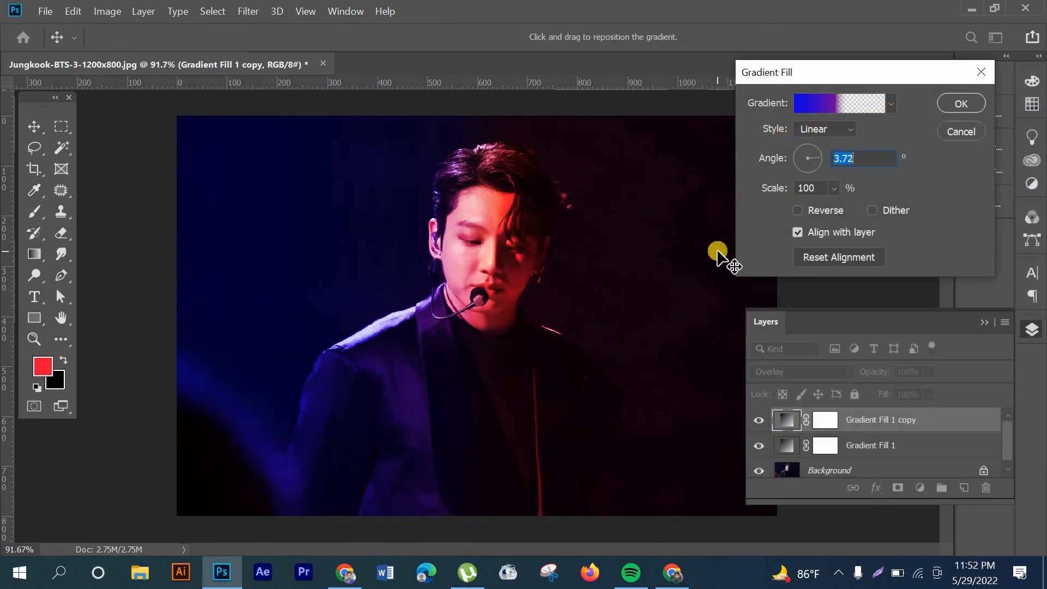
{"action": "left_click", "coordinate": [951, 107]}
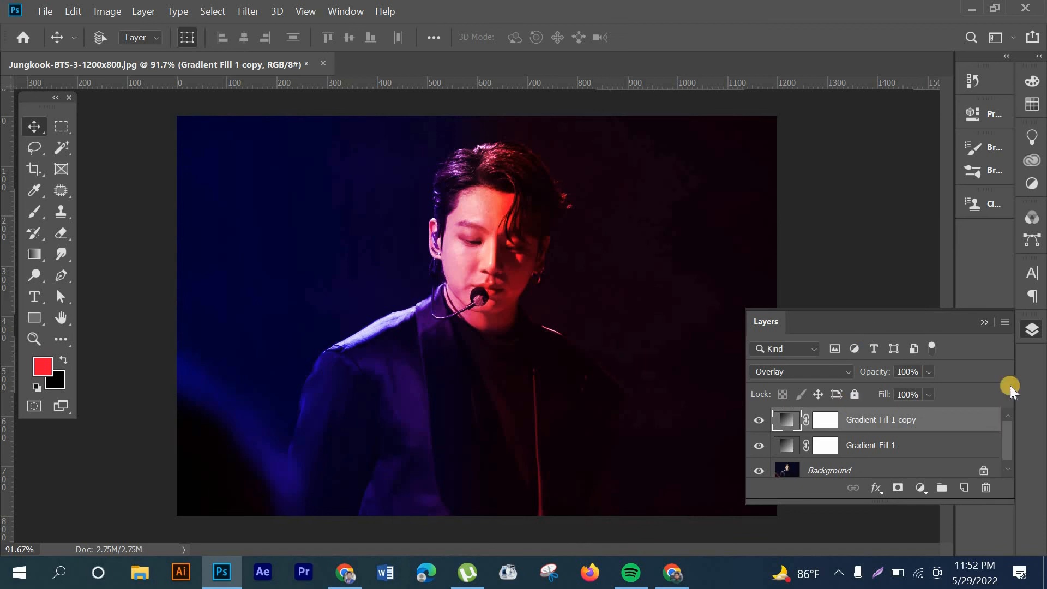
Collapse the layer list and examine the blue and red lighting on the face up close
{"action": "left_click", "coordinate": [980, 323]}
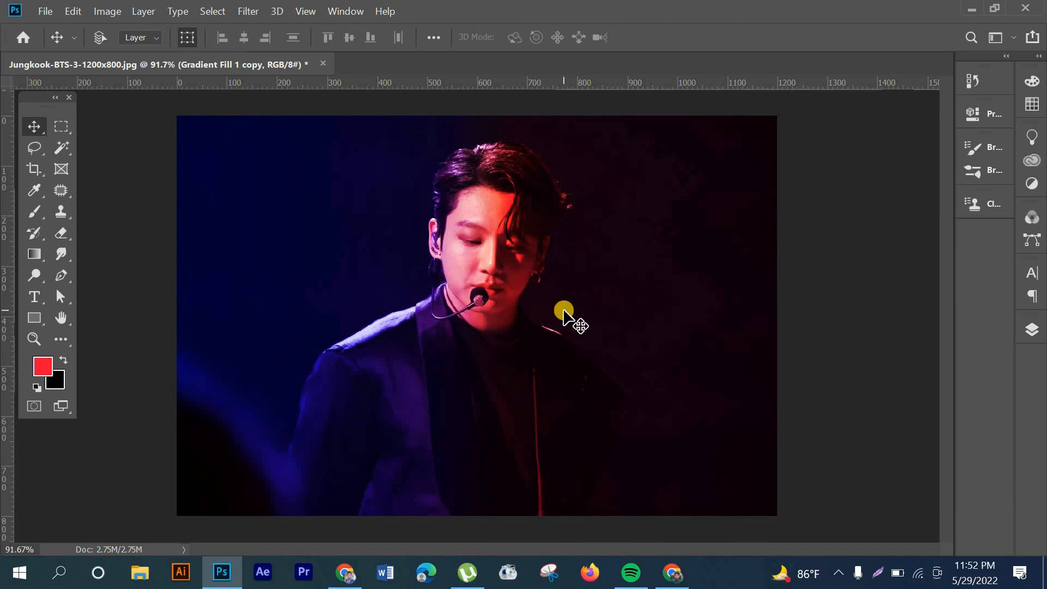
{"action": "scroll", "coordinate": [467, 260], "scroll_direction": "up", "scroll_amount": 4}
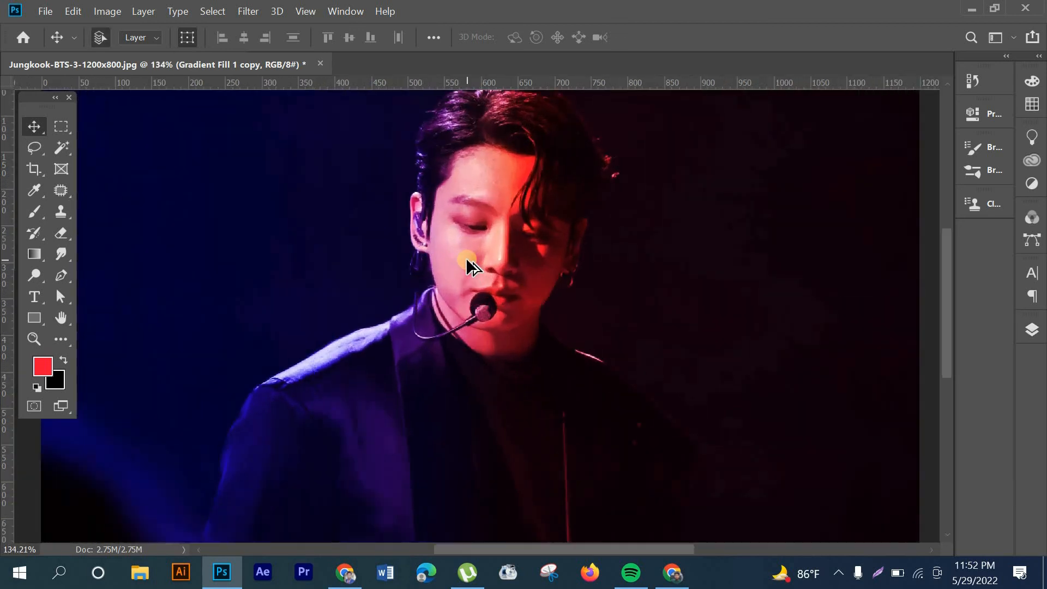
{"action": "scroll", "coordinate": [467, 261], "scroll_direction": "up", "scroll_amount": 3}
{"action": "scroll", "coordinate": [476, 238], "scroll_direction": "down", "scroll_amount": 3}
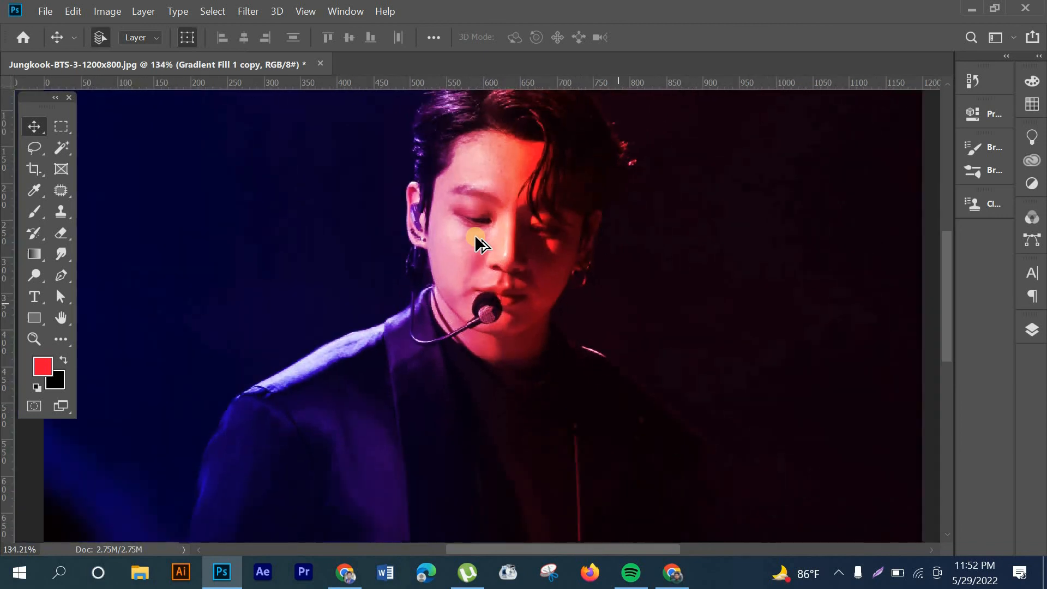
{"action": "scroll", "coordinate": [476, 244], "scroll_direction": "down", "scroll_amount": 3}
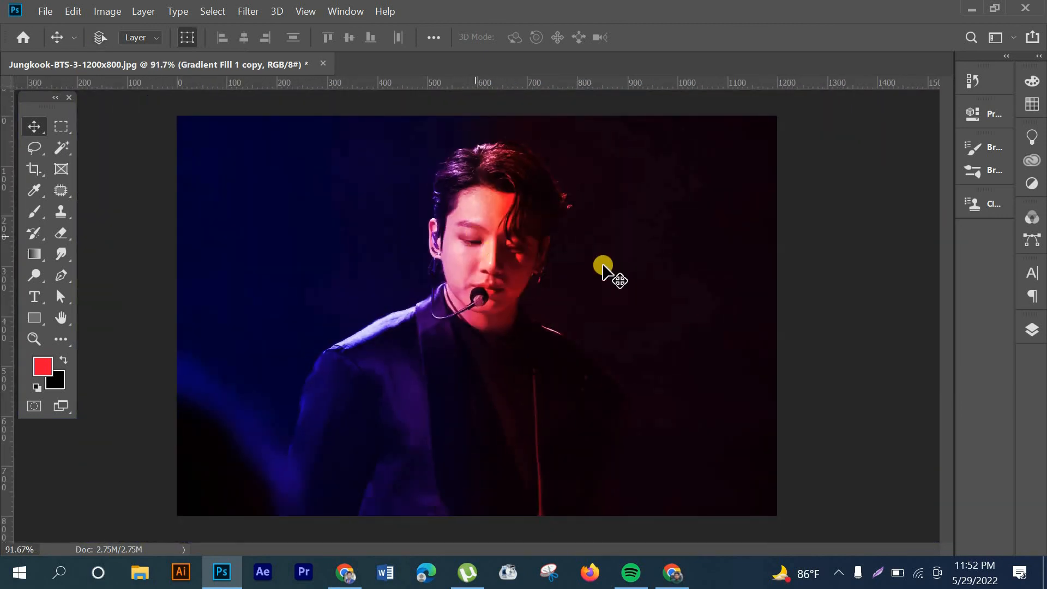